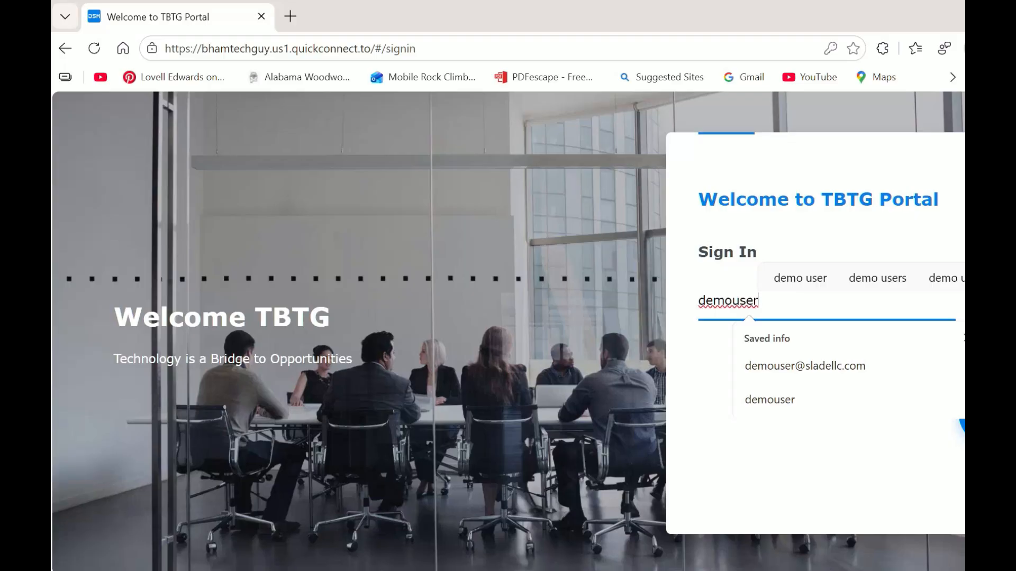
Step: Sign in with the demo account's username and password, replacing the autofilled password
{"action": "type", "text": "0000"}
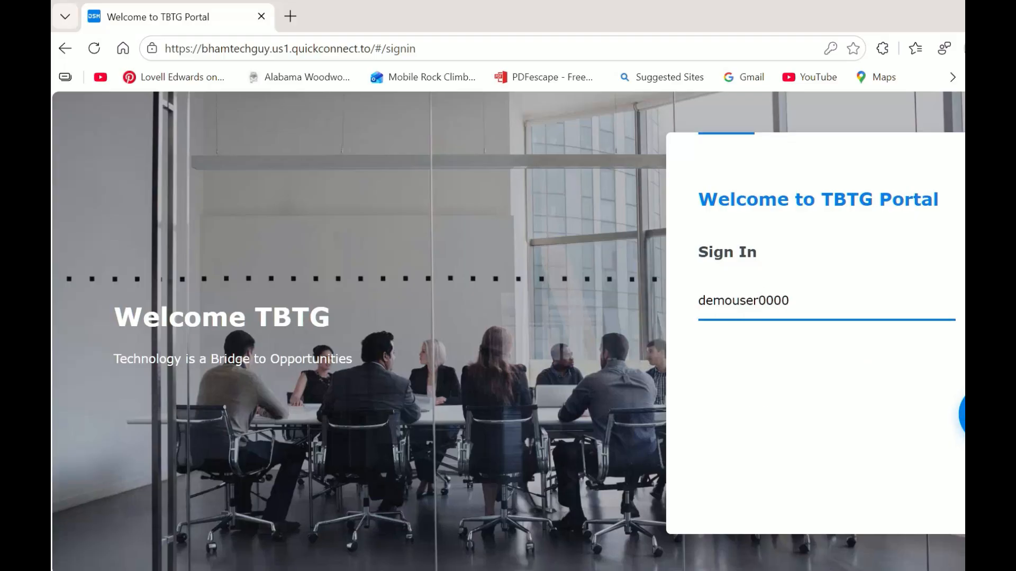
{"action": "key", "text": "Return"}
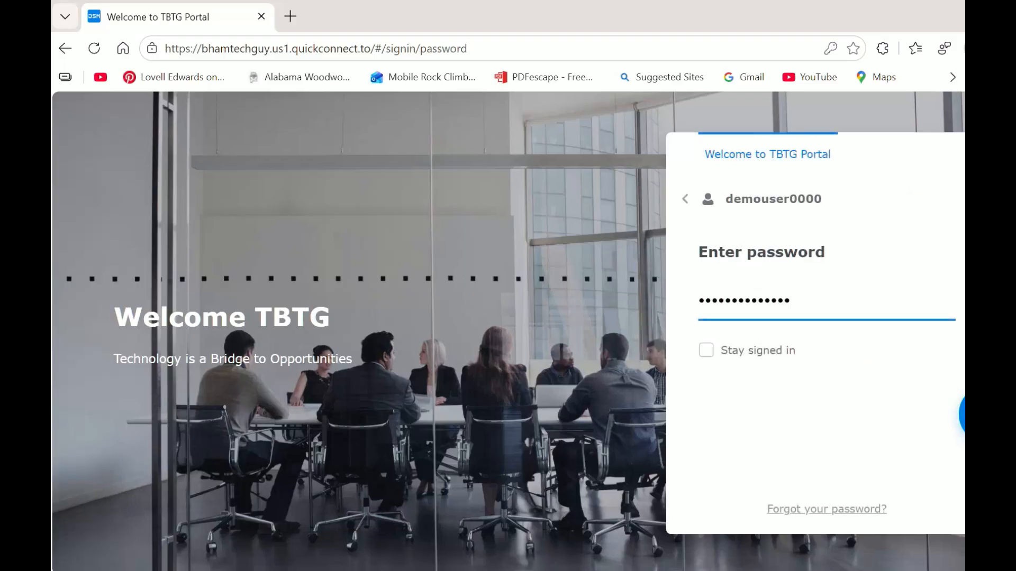
{"action": "key", "text": "BackSpace"}
{"action": "key", "text": "BackSpace"}
{"action": "key", "text": "BackSpace"}
{"action": "key", "text": "BackSpace"}
{"action": "key", "text": "BackSpace"}
{"action": "key", "text": "BackSpace"}
{"action": "key", "text": "BackSpace"}
{"action": "key", "text": "BackSpace"}
{"action": "key", "text": "BackSpace"}
{"action": "key", "text": "BackSpace"}
{"action": "key", "text": "BackSpace"}
{"action": "key", "text": "BackSpace"}
{"action": "key", "text": "BackSpace"}
{"action": "key", "text": "BackSpace"}
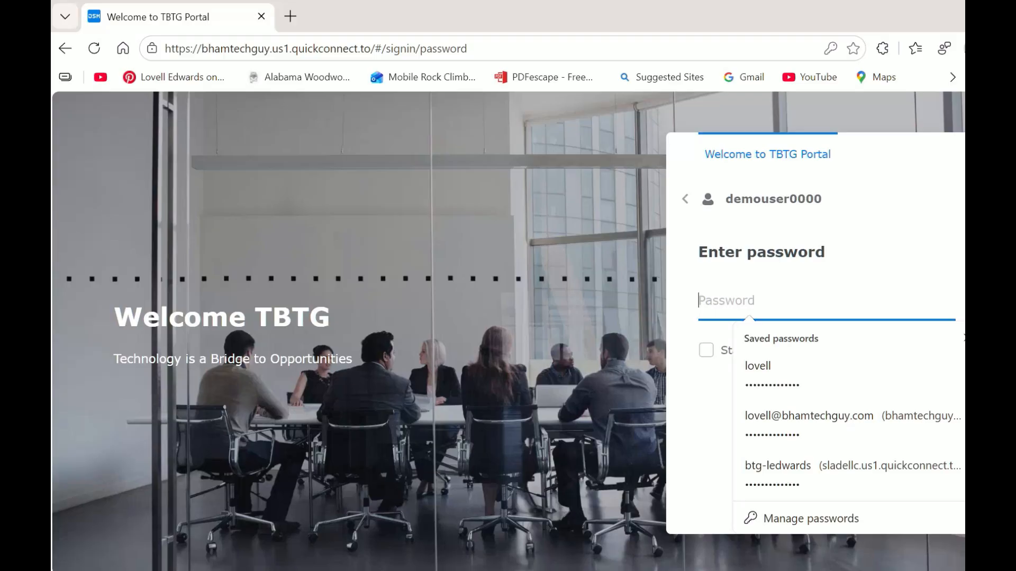
{"action": "type", "text": "•••"}
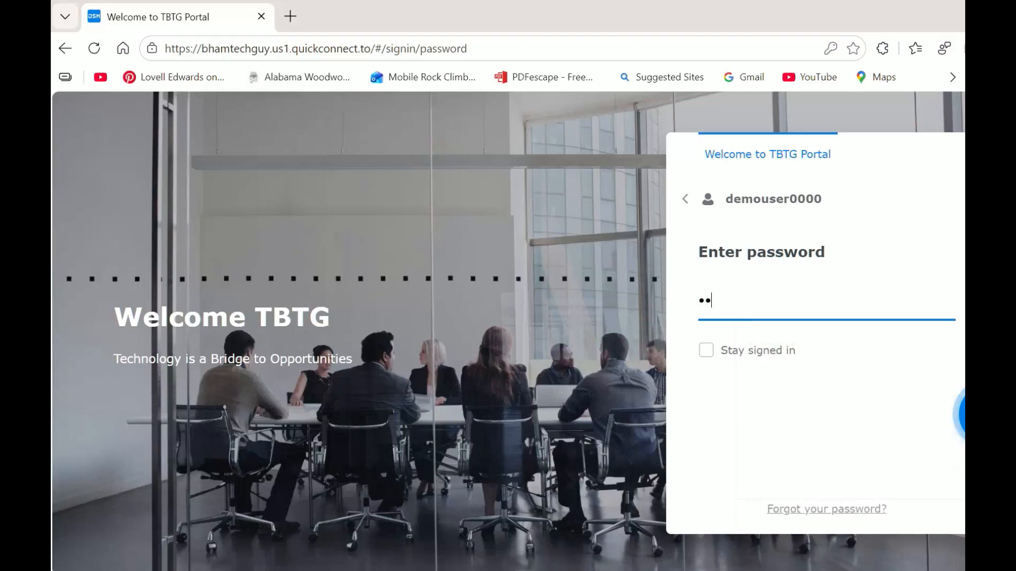
{"action": "type", "text": "••••••••"}
{"action": "key", "text": "Return"}
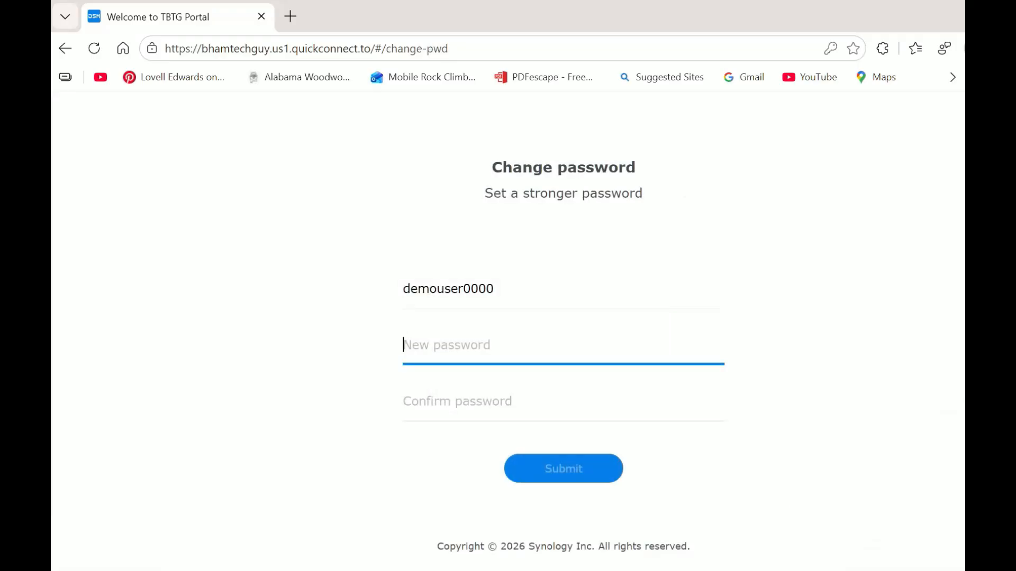
Step: Enter and confirm a stronger new password, decline browser saving, and accept the kill-connection prompt
{"action": "type", "text": "••••••••••••"}
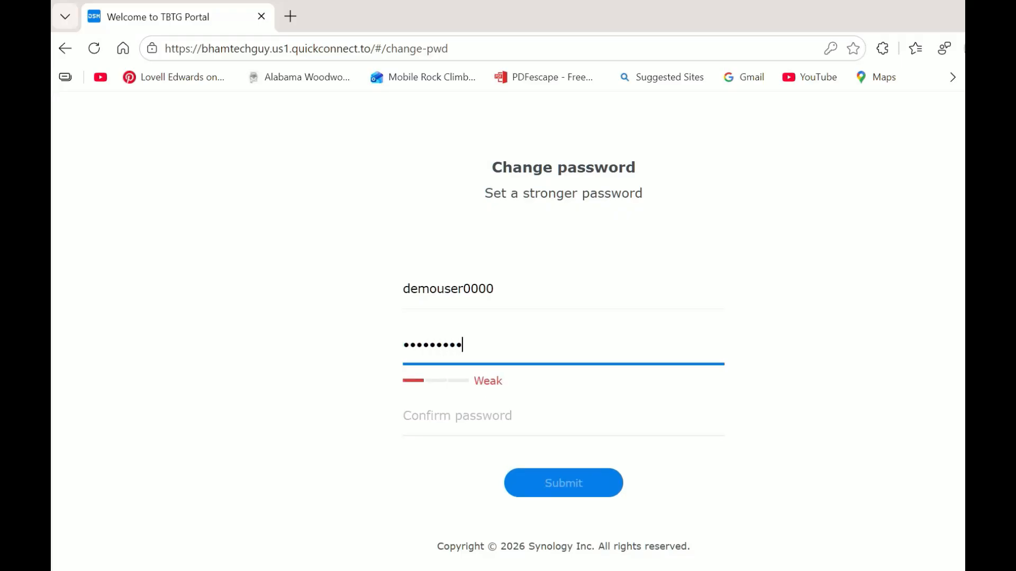
{"action": "type", "text": "•••"}
{"action": "key", "text": "Tab"}
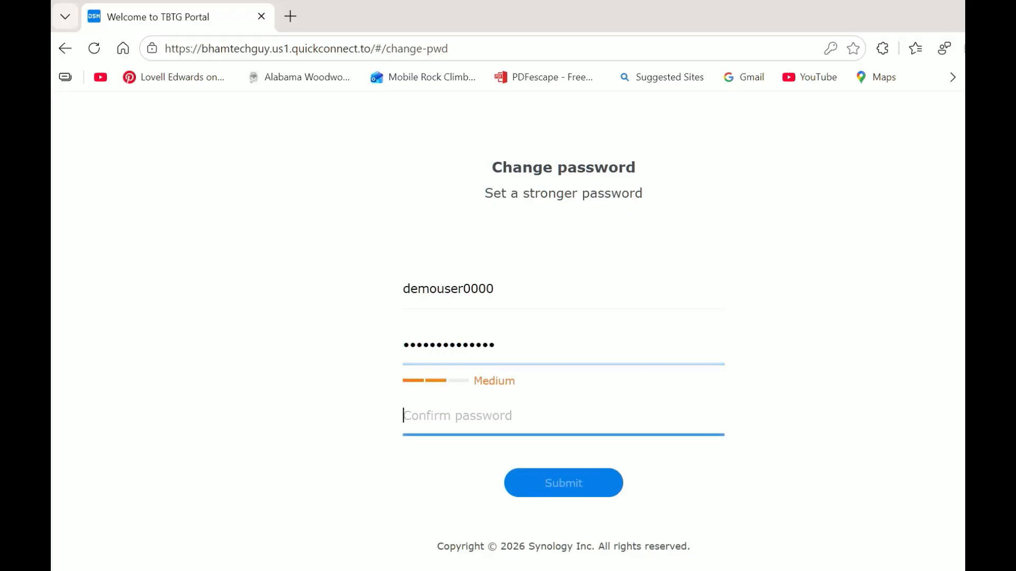
{"action": "type", "text": "••••••••••••••"}
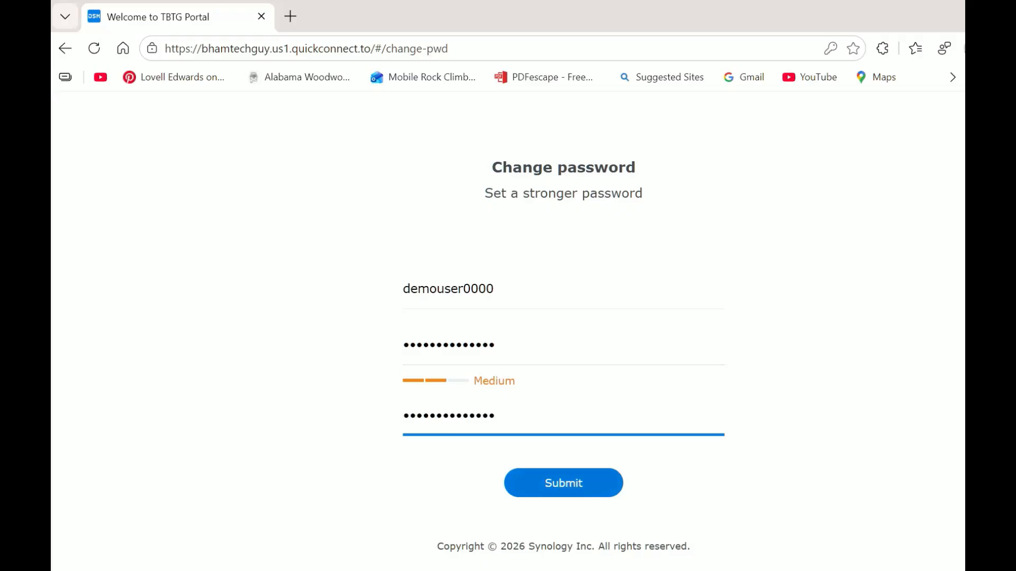
{"action": "key", "text": "Return"}
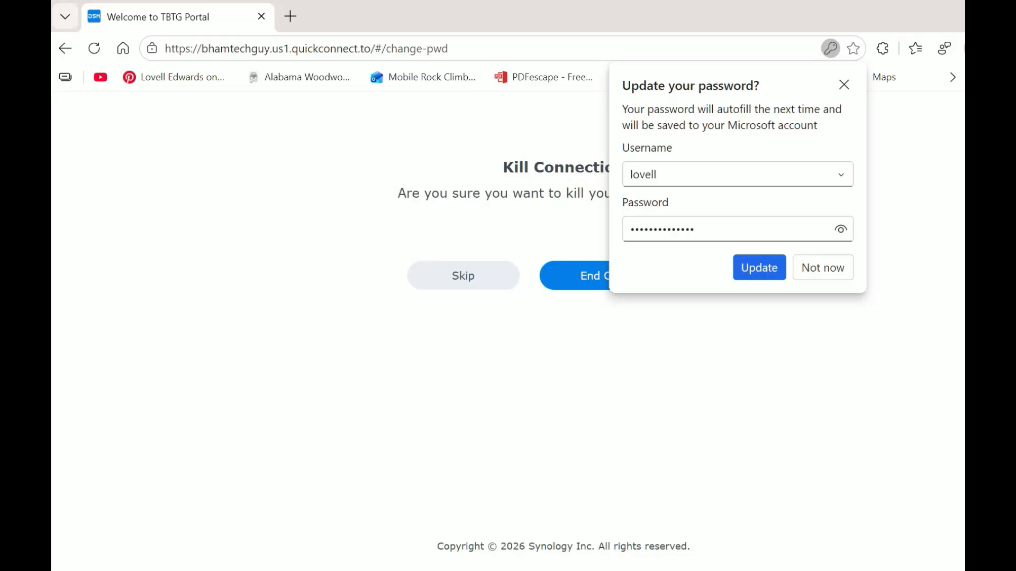
{"action": "left_click", "coordinate": [823, 267]}
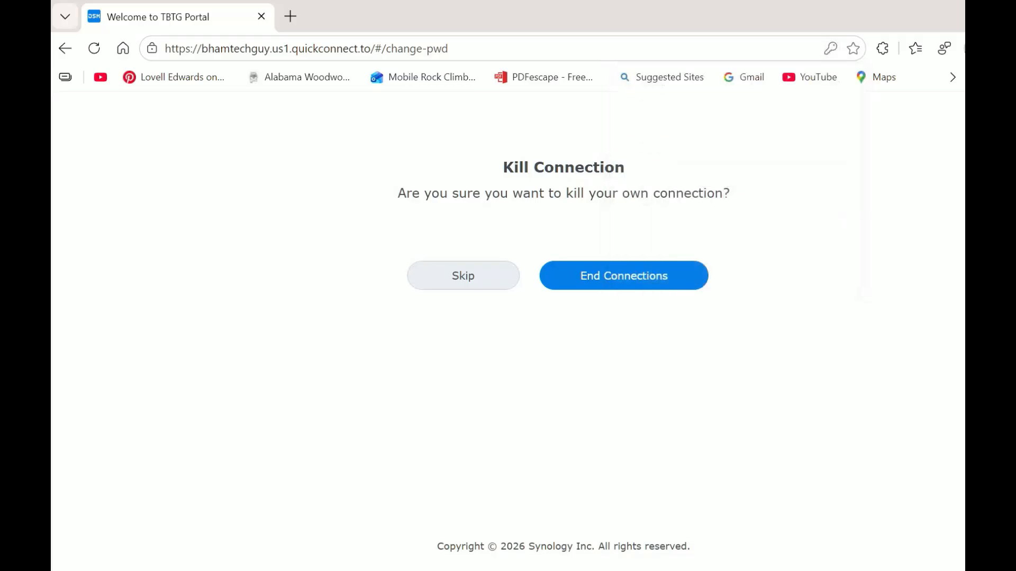
{"action": "key", "text": "Return"}
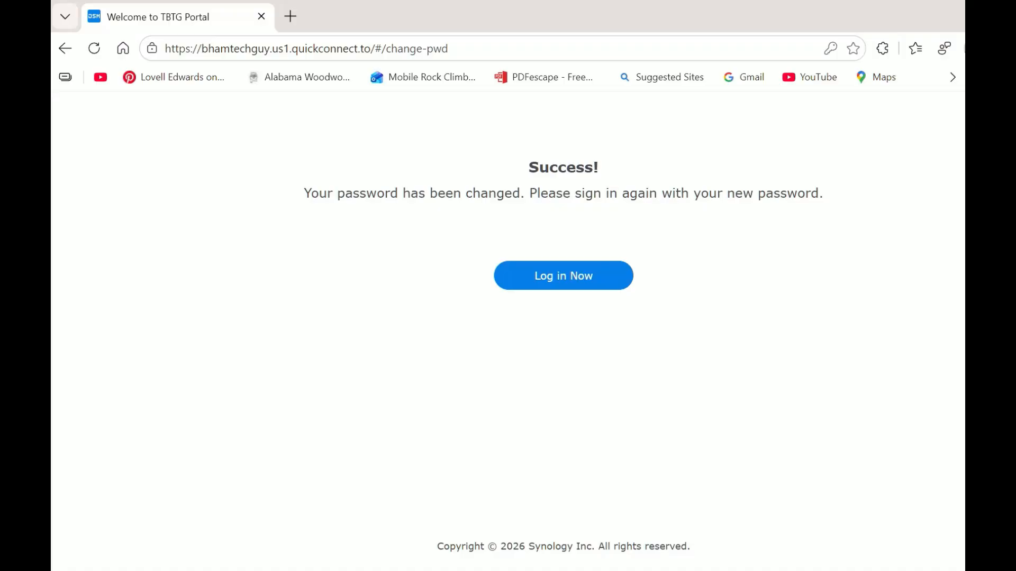
Step: Log in again with the existing username and the newly set password
{"action": "left_click", "coordinate": [563, 275]}
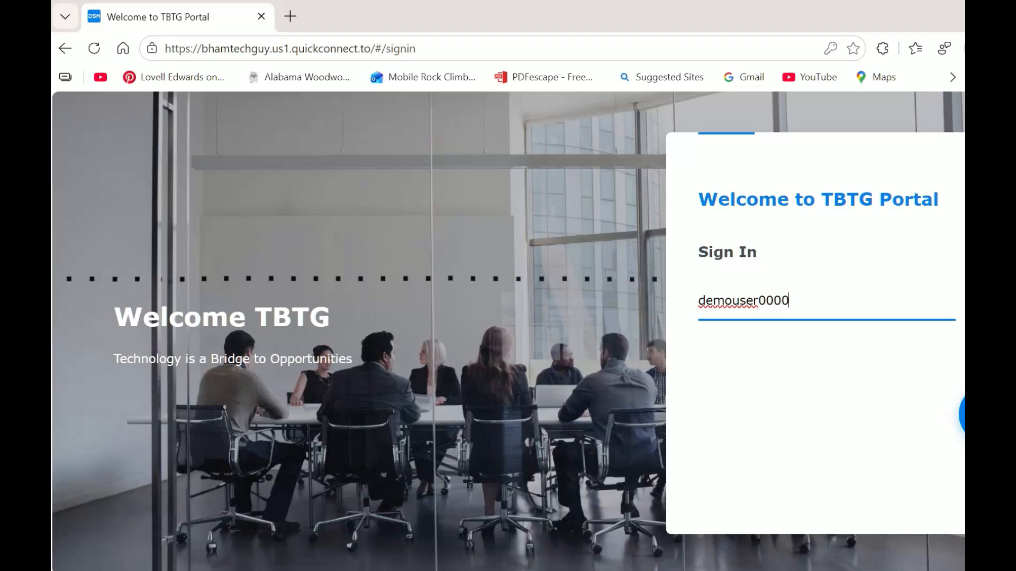
{"action": "key", "text": "Return"}
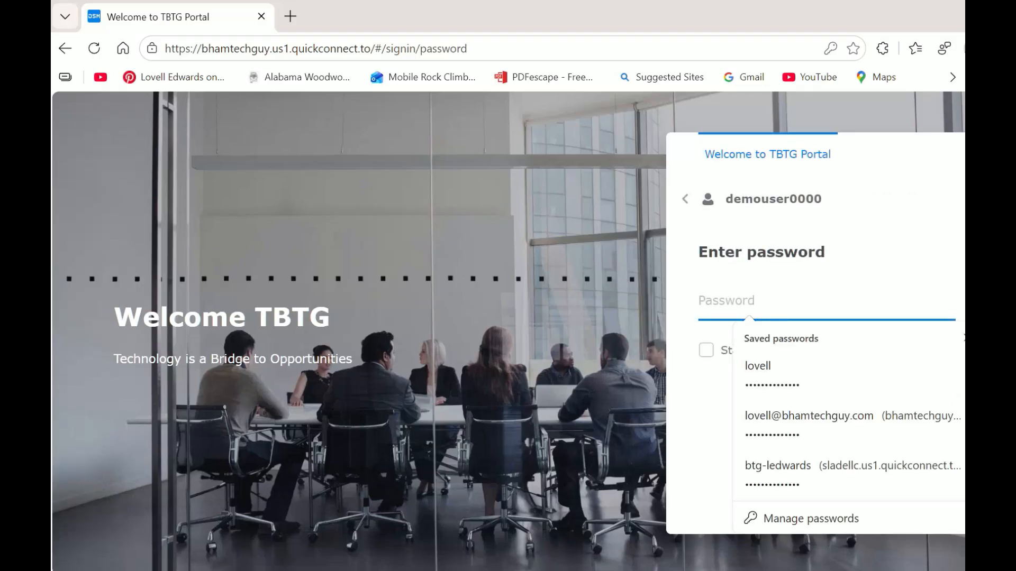
{"action": "type", "text": "••••••••••"}
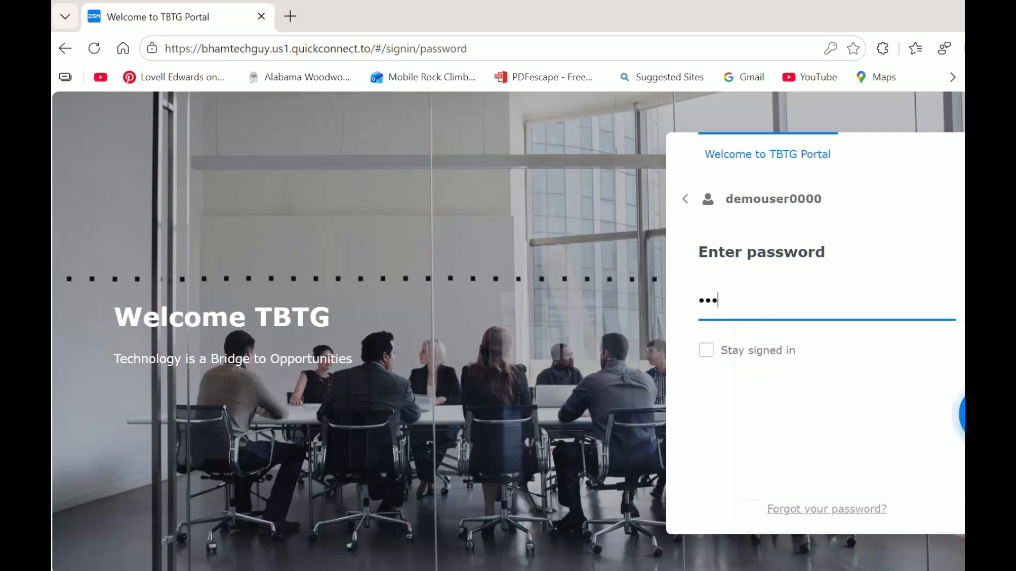
{"action": "type", "text": "••••"}
{"action": "key", "text": "Return"}
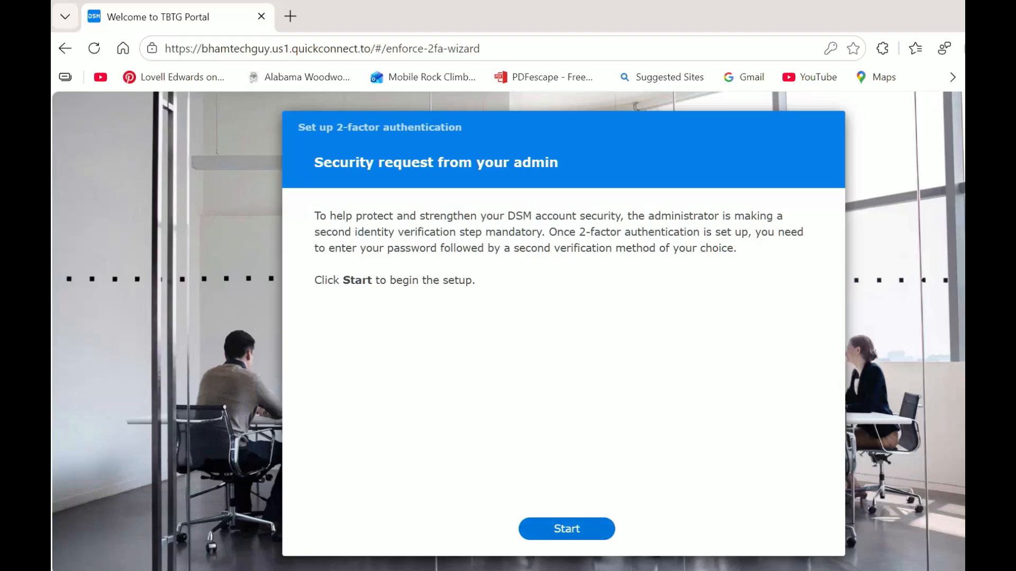
Step: Start 2-factor setup choosing Verification code (OTP) and continue past the overview page
{"action": "left_click", "coordinate": [567, 529]}
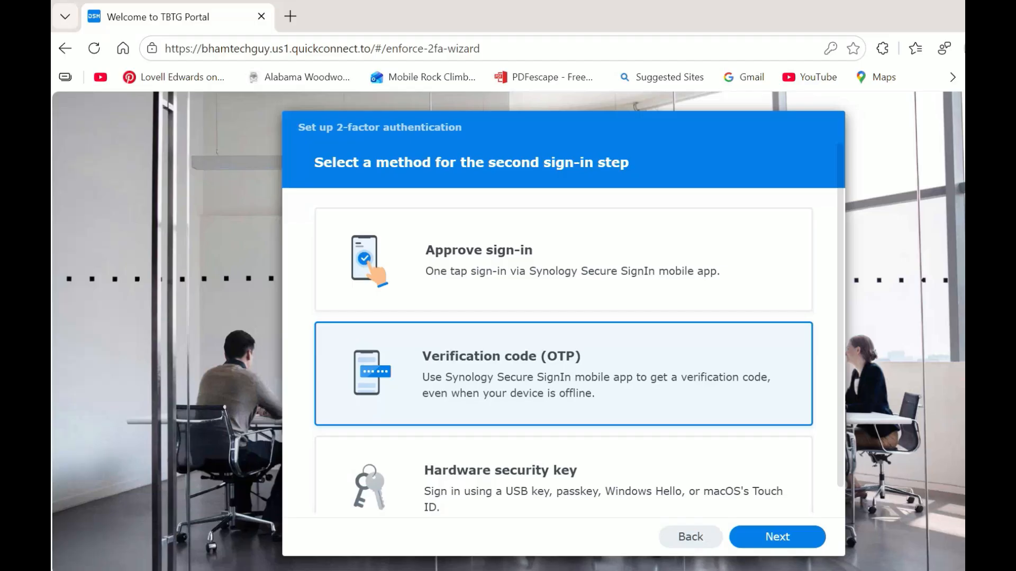
{"action": "key", "text": "Return"}
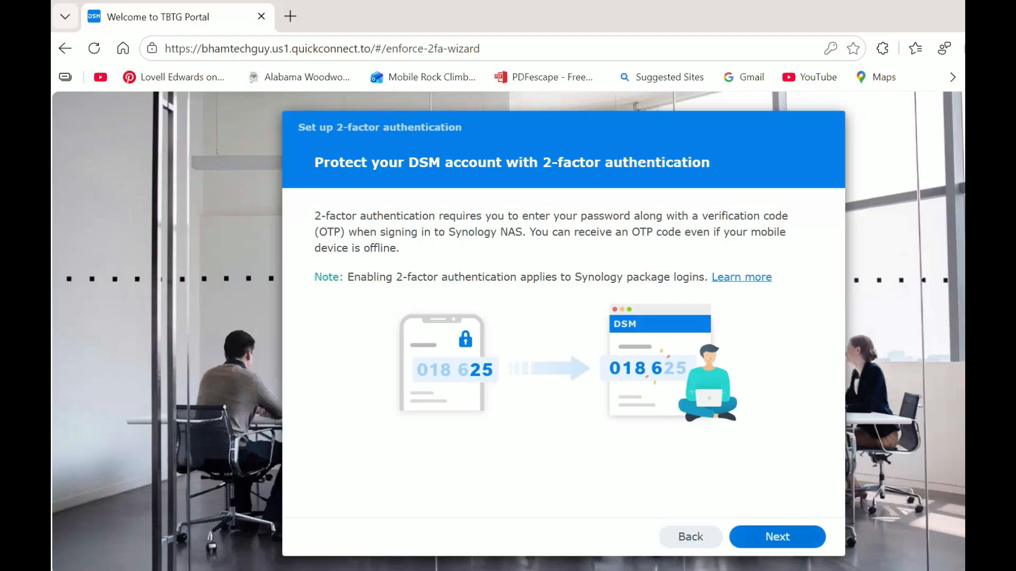
{"action": "left_click", "coordinate": [777, 537]}
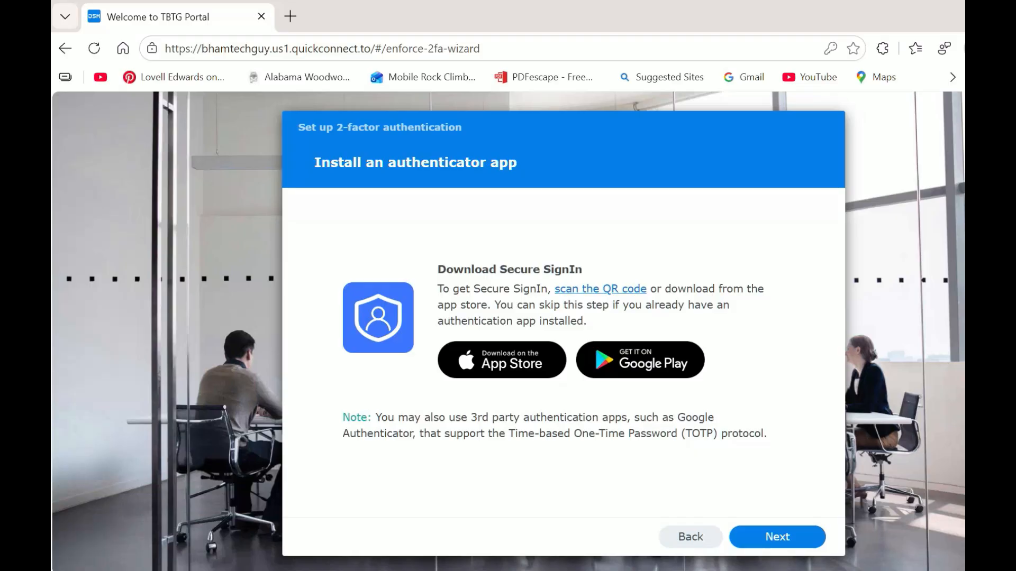
Step: Skip downloading the Secure SignIn app by advancing from the Install an authenticator app page
{"action": "left_click", "coordinate": [777, 537]}
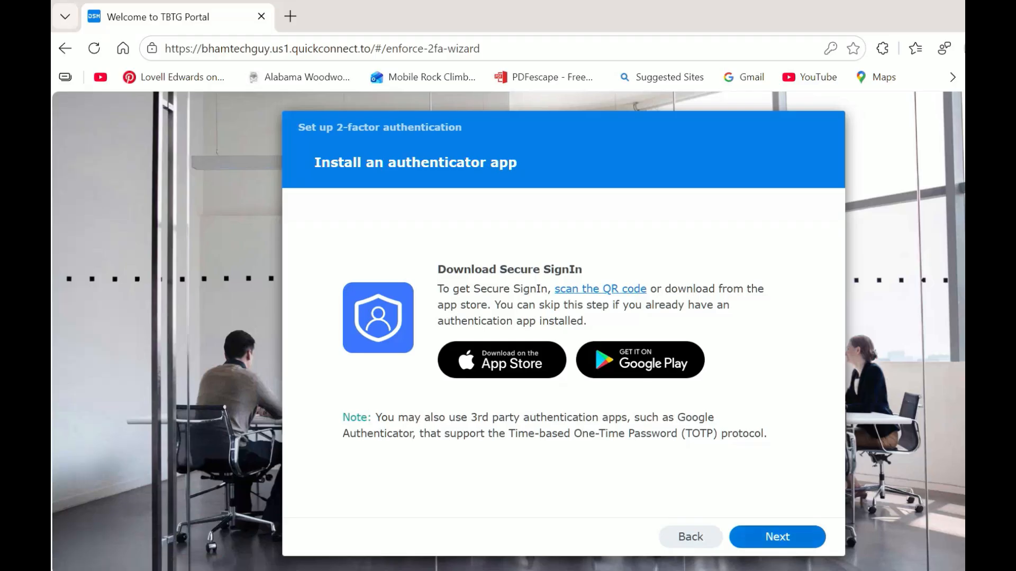
{"action": "left_click", "coordinate": [777, 537]}
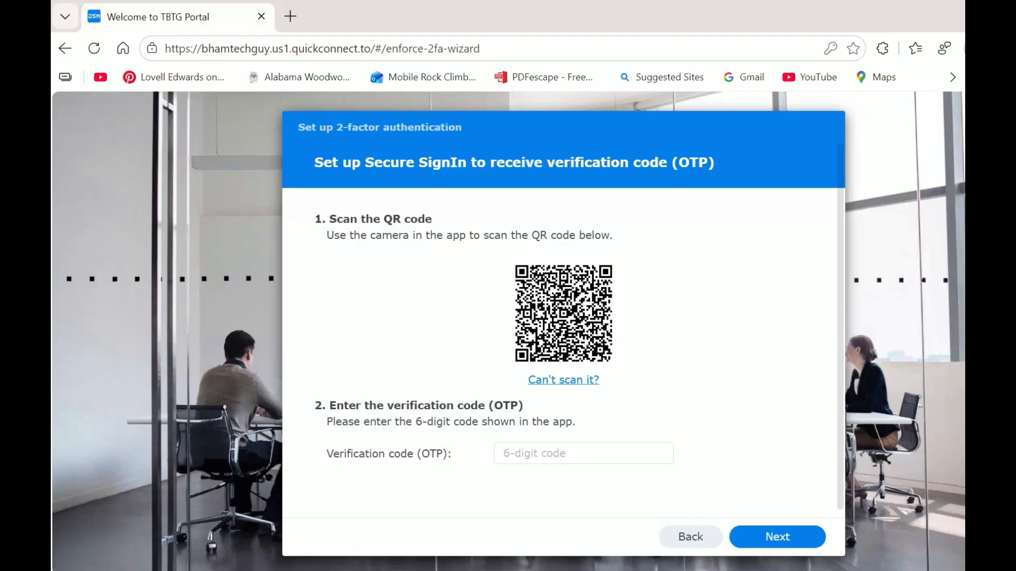
Step: Enter the authenticator app's 6-digit verification code to confirm the OTP link
{"action": "left_click", "coordinate": [583, 454]}
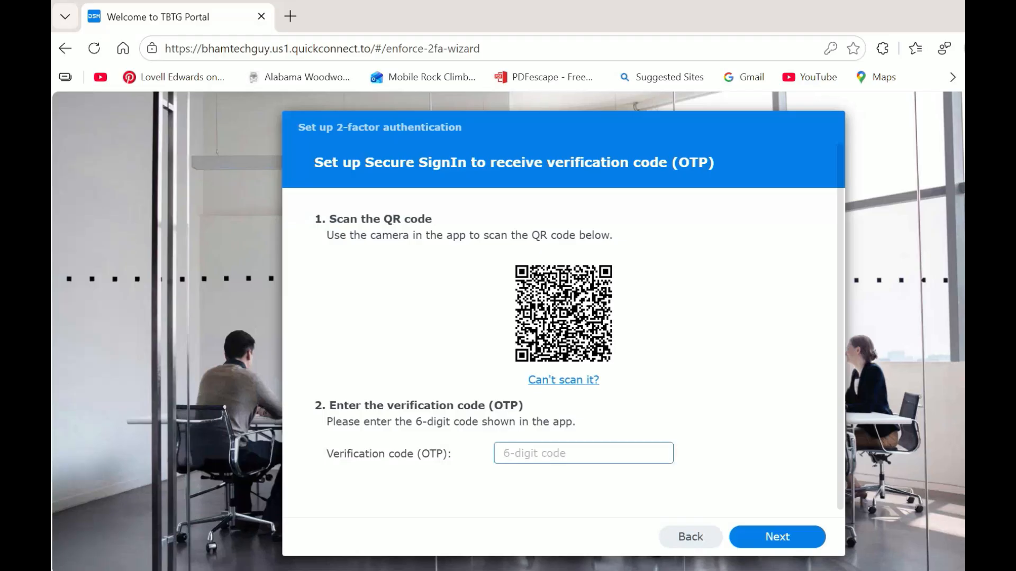
{"action": "type", "text": "947337"}
{"action": "key", "text": "Return"}
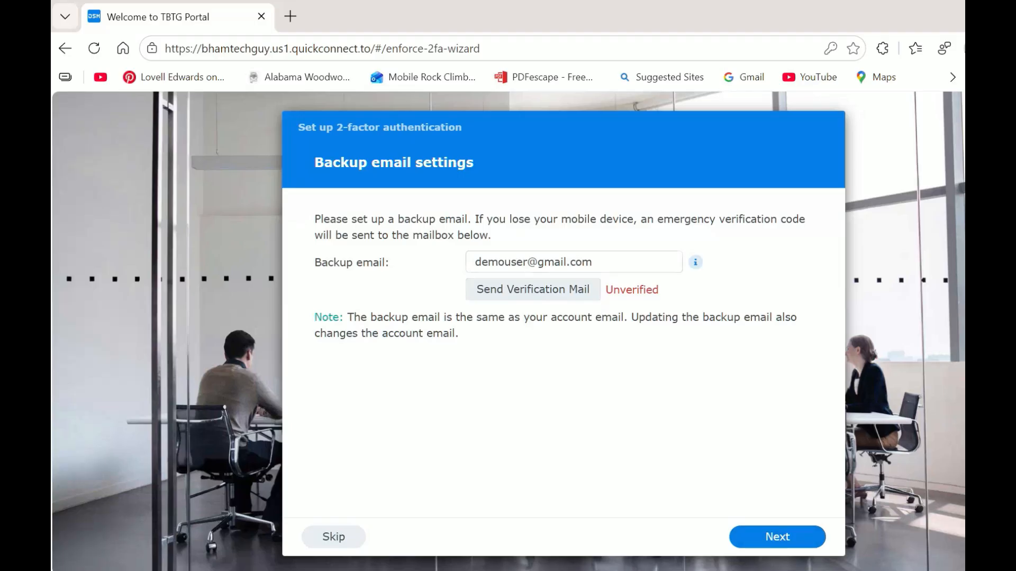
Step: Accept the prefilled backup email address and complete the 2-factor wizard
{"action": "left_click", "coordinate": [777, 537]}
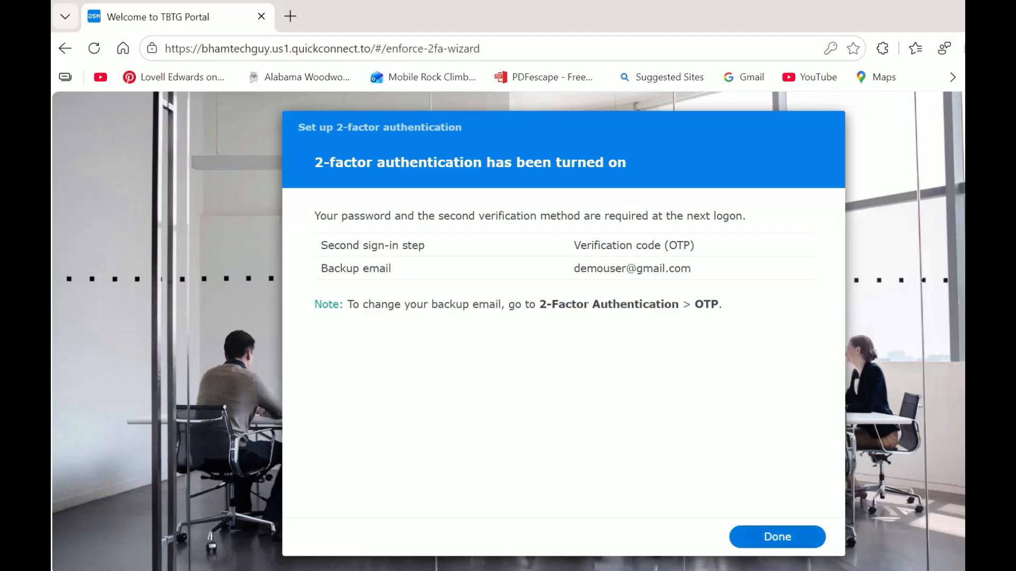
Step: Dismiss the finished 2-factor authentication wizard with Done
{"action": "left_click", "coordinate": [778, 537]}
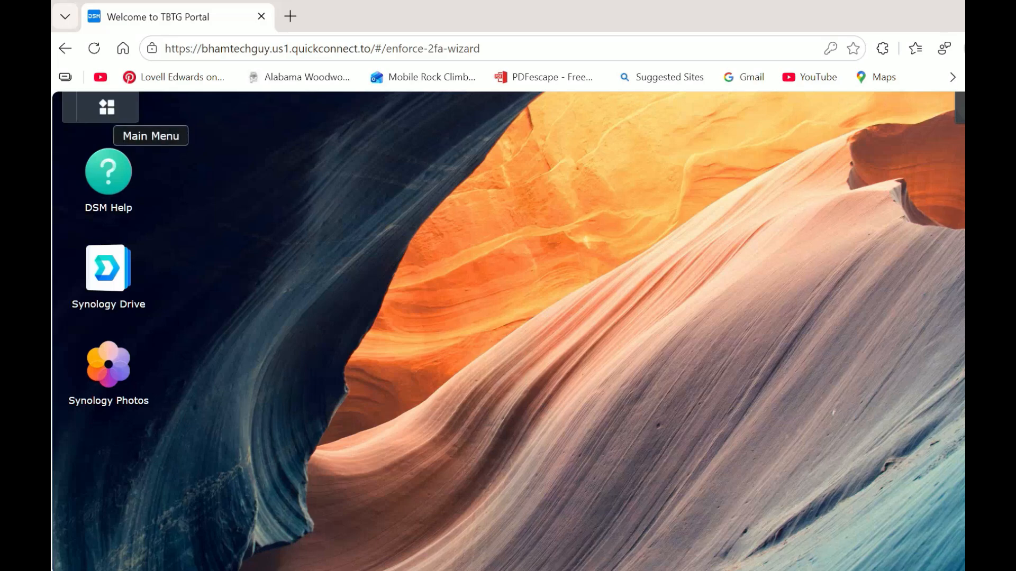
Step: Show the Main Menu's ten installed apps, reopening it after closing it once
{"action": "left_click", "coordinate": [107, 107]}
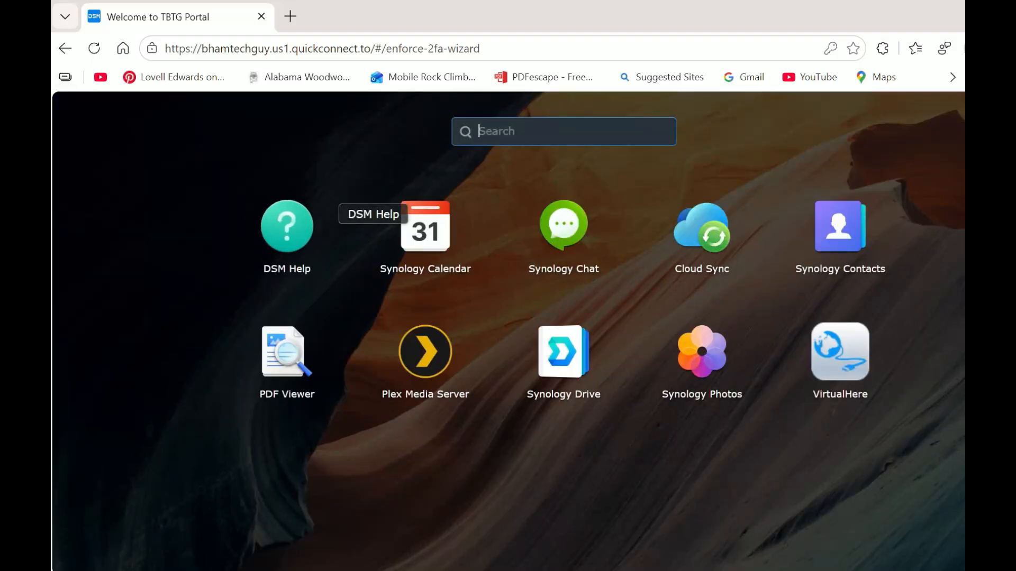
{"action": "left_click", "coordinate": [324, 197]}
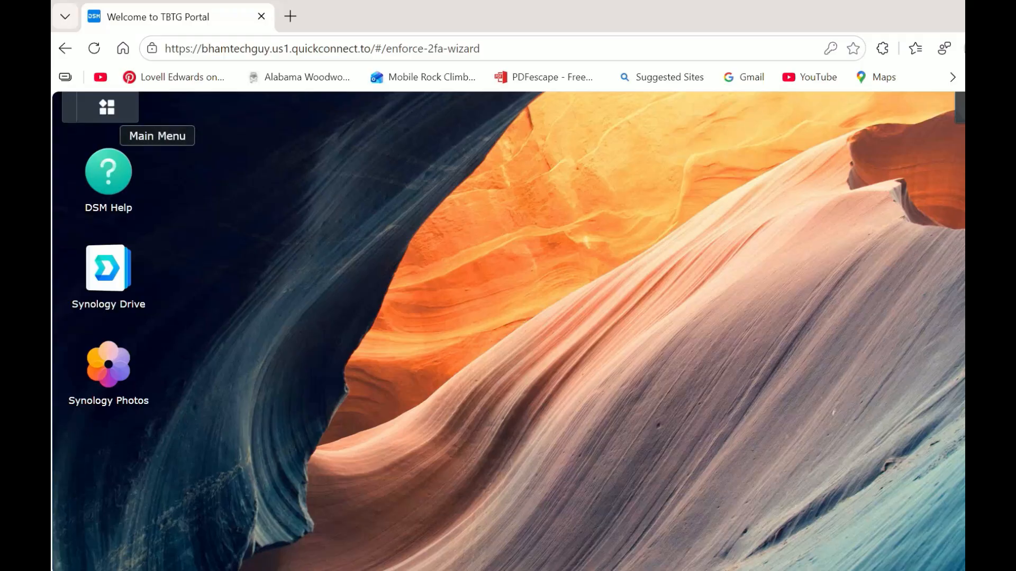
{"action": "left_click", "coordinate": [107, 107]}
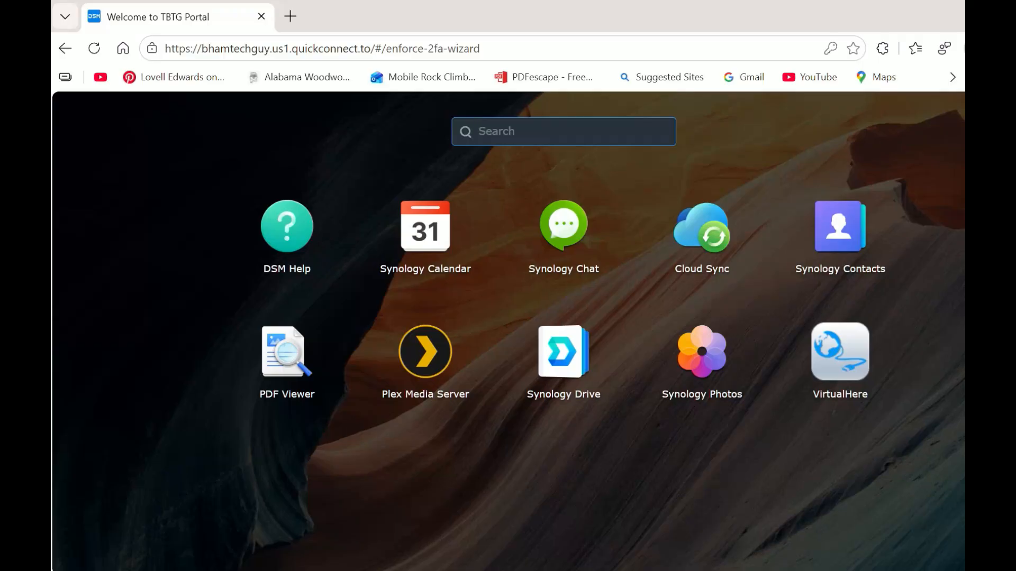
Step: Launch Synology Drive, suppress its download notice permanently, and open the Create menu in My Drive
{"action": "left_click", "coordinate": [573, 355]}
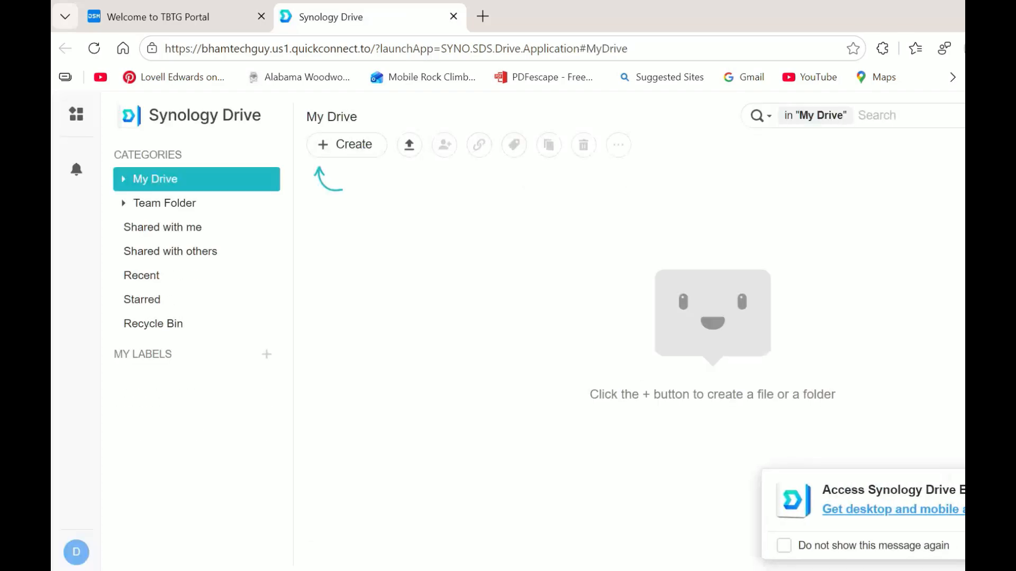
{"action": "left_click", "coordinate": [783, 545]}
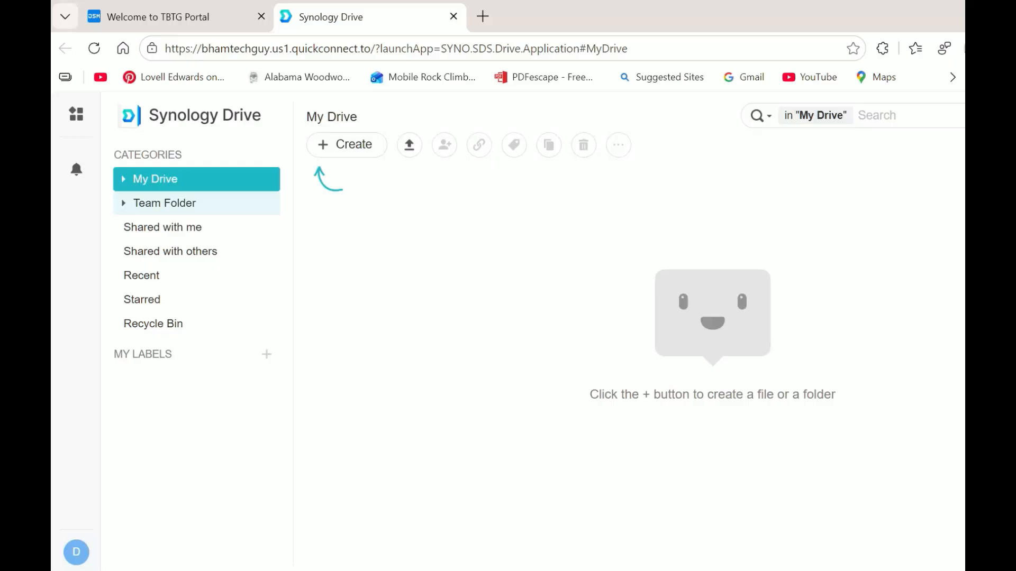
{"action": "left_click", "coordinate": [347, 144]}
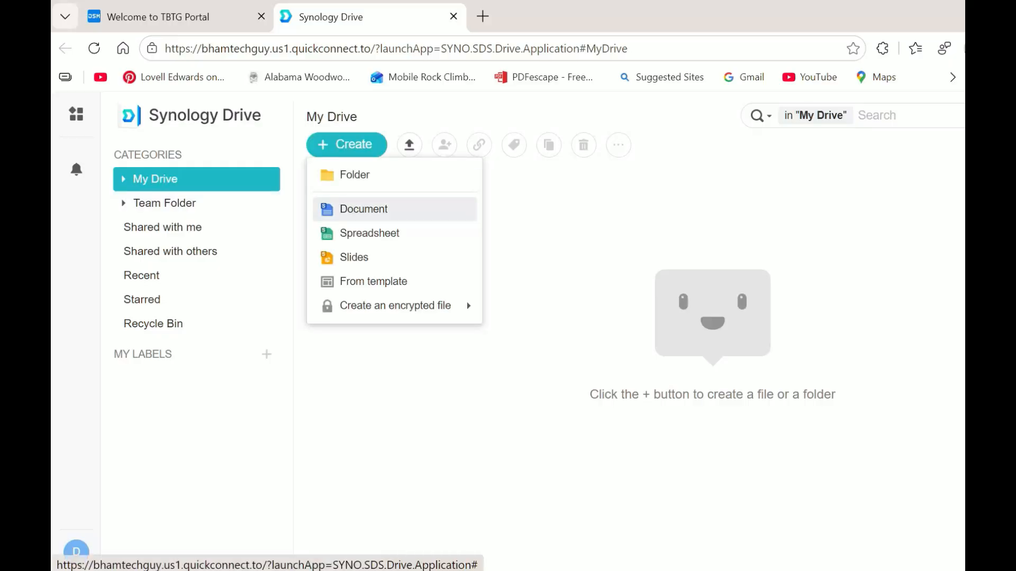
Step: Create a blank Untitled Office document and dismiss the AI Assistant popup
{"action": "left_click", "coordinate": [363, 209]}
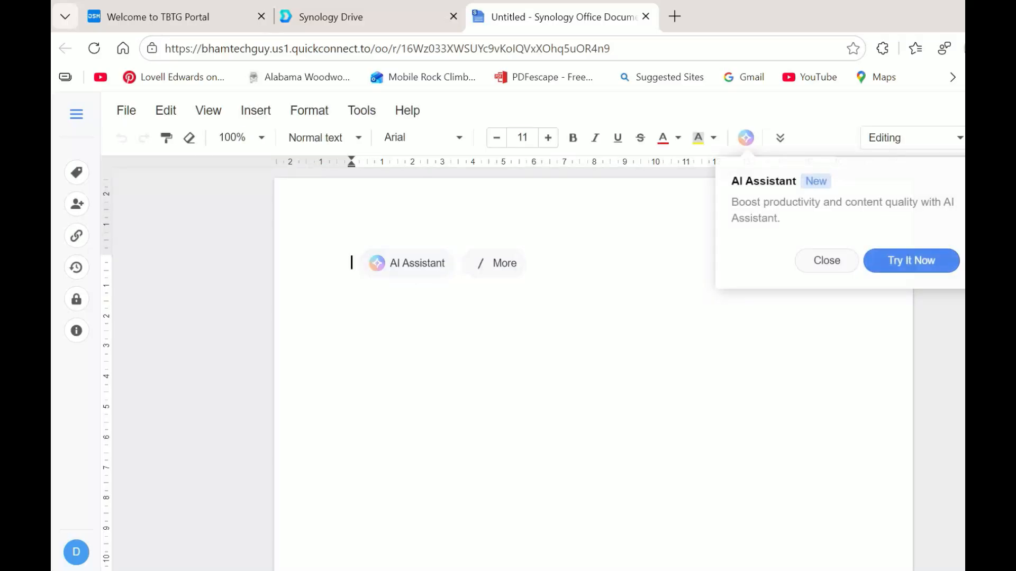
{"action": "key", "text": "Escape"}
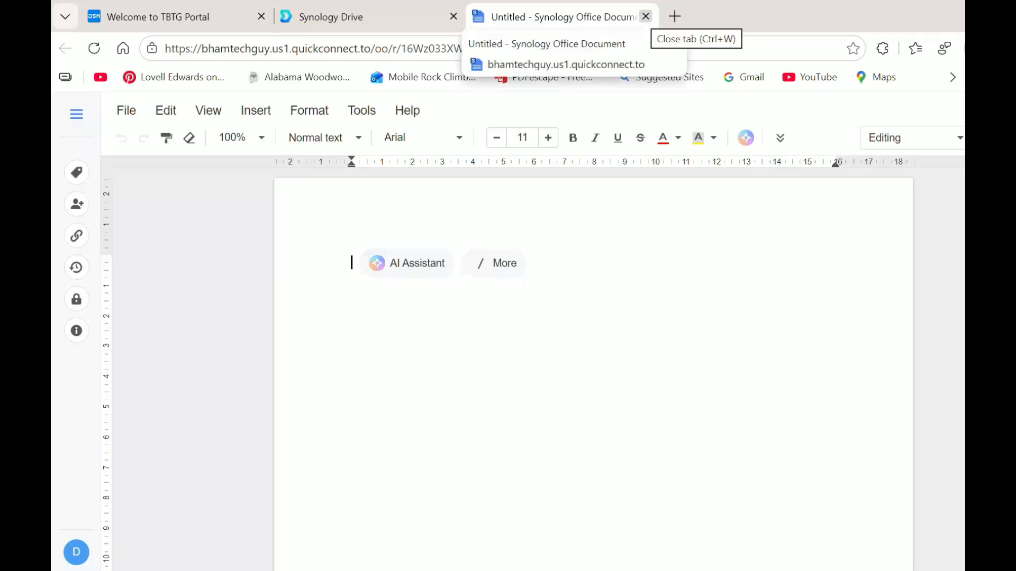
Step: Close the Untitled document tab and the Synology Drive tab to reach the DSM desktop
{"action": "left_click", "coordinate": [646, 16]}
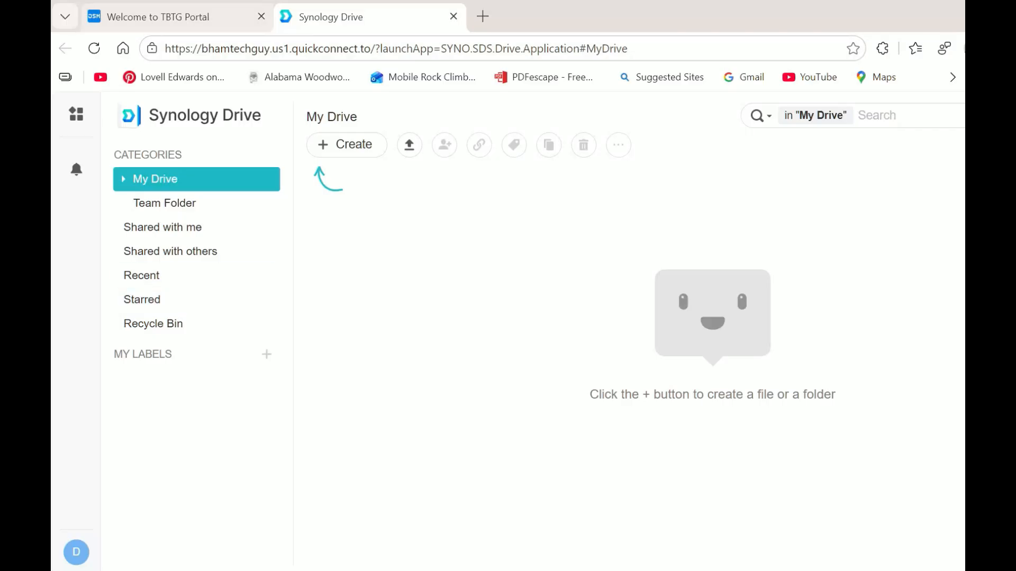
{"action": "left_click", "coordinate": [453, 17]}
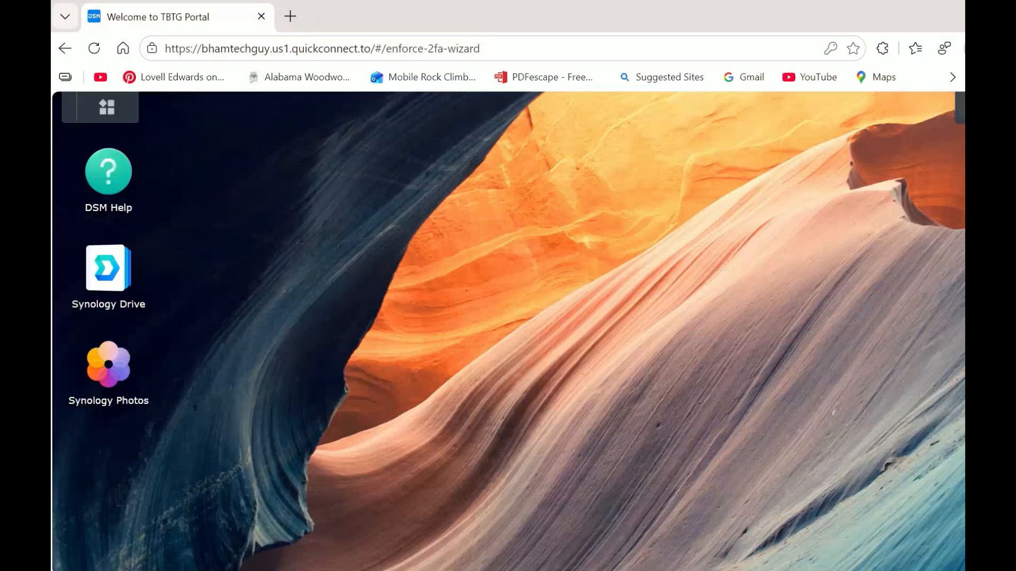
{"action": "left_click", "coordinate": [107, 107]}
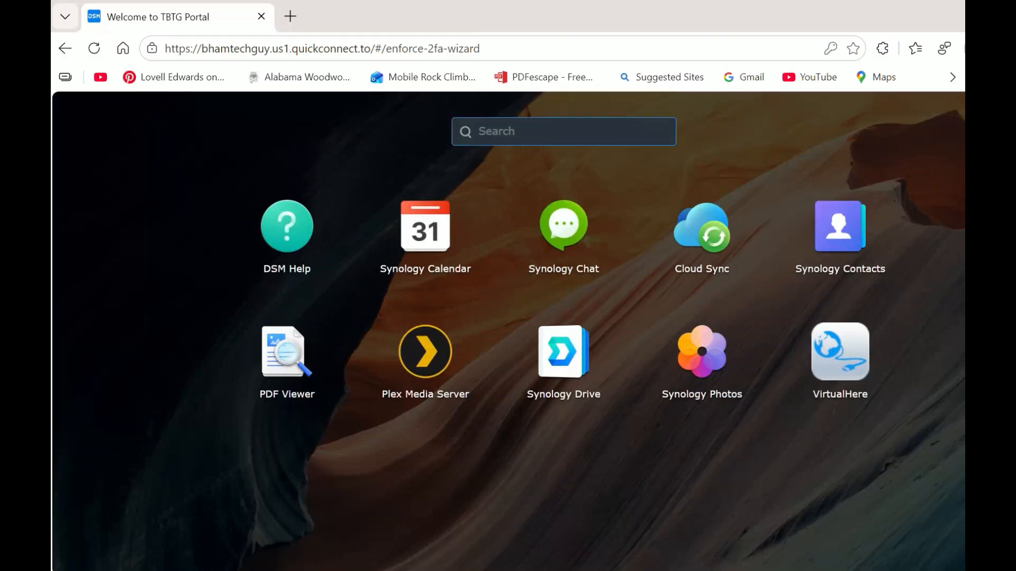
{"action": "left_click", "coordinate": [704, 360]}
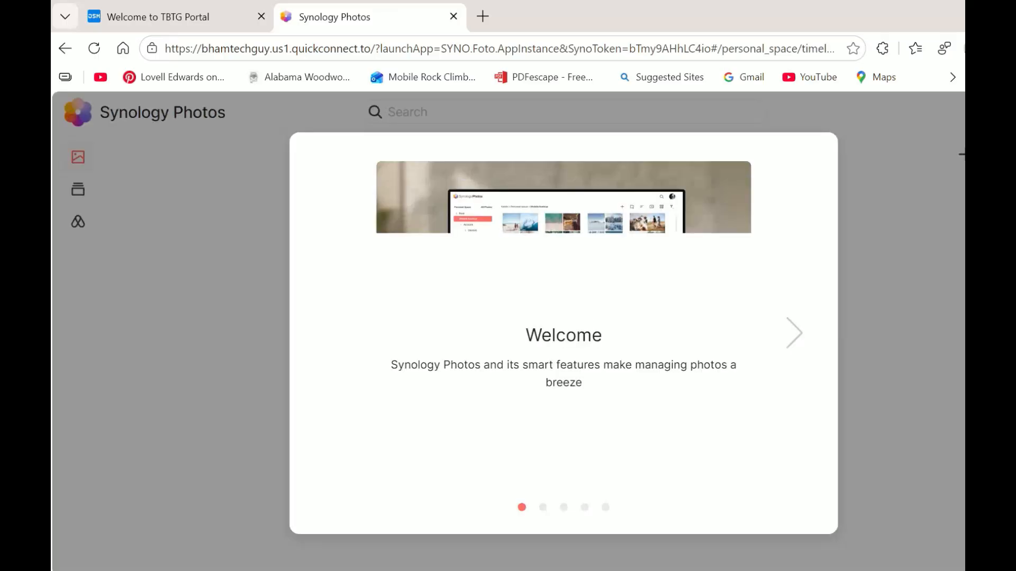
{"action": "left_click", "coordinate": [793, 334]}
{"action": "left_click", "coordinate": [794, 333]}
{"action": "left_click", "coordinate": [793, 334]}
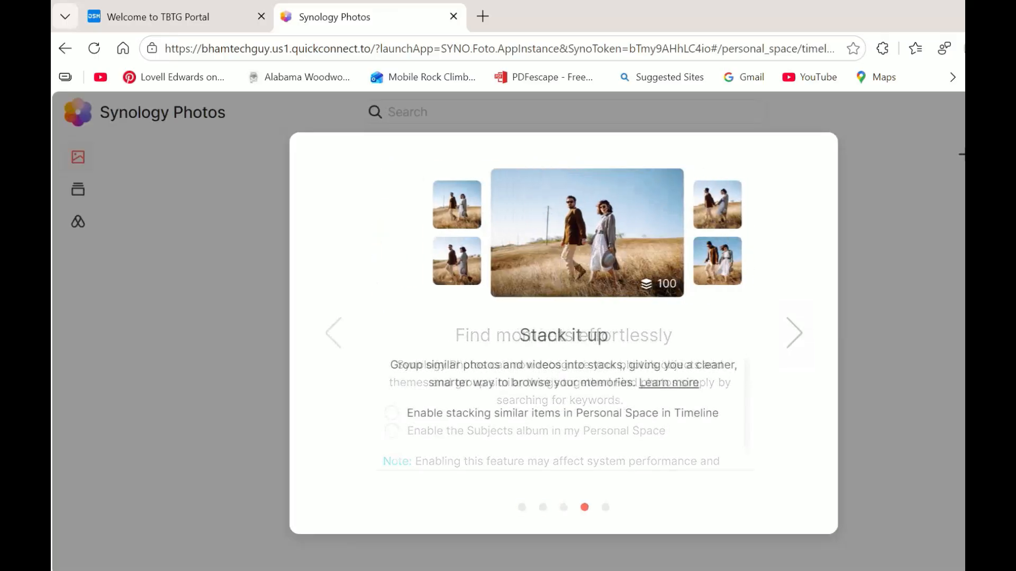
{"action": "left_click", "coordinate": [794, 333]}
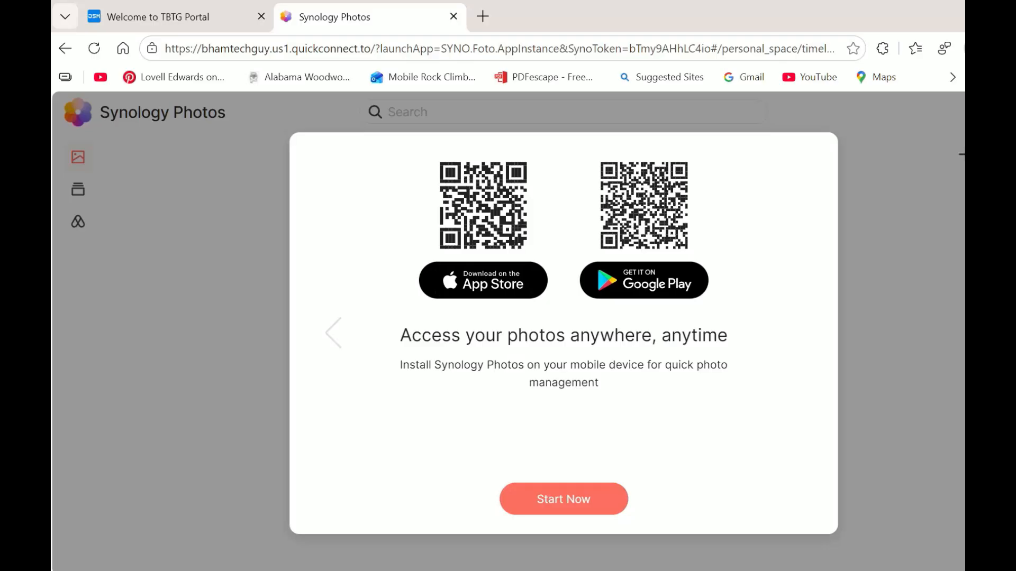
{"action": "left_click", "coordinate": [333, 333]}
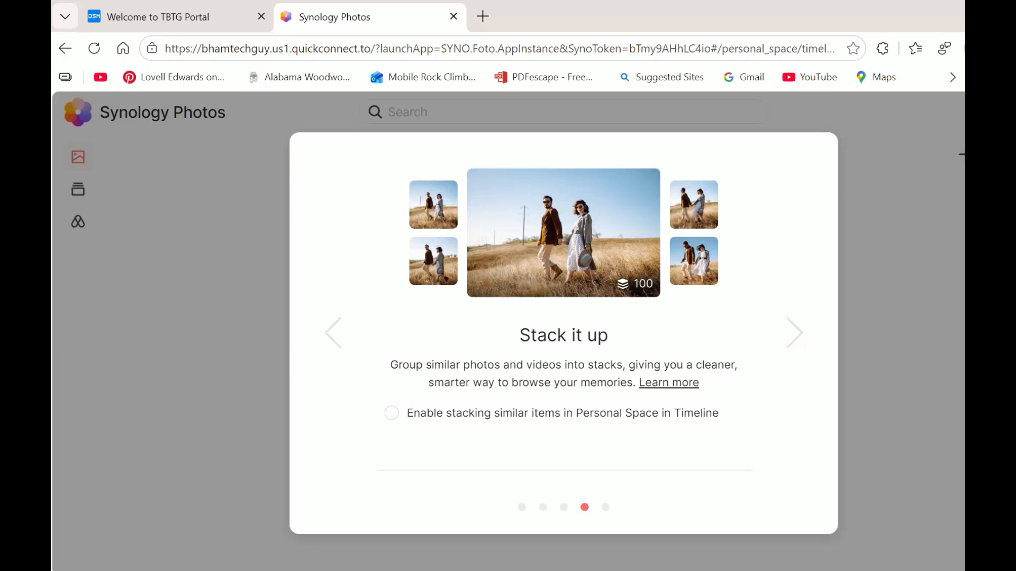
{"action": "left_click", "coordinate": [453, 17]}
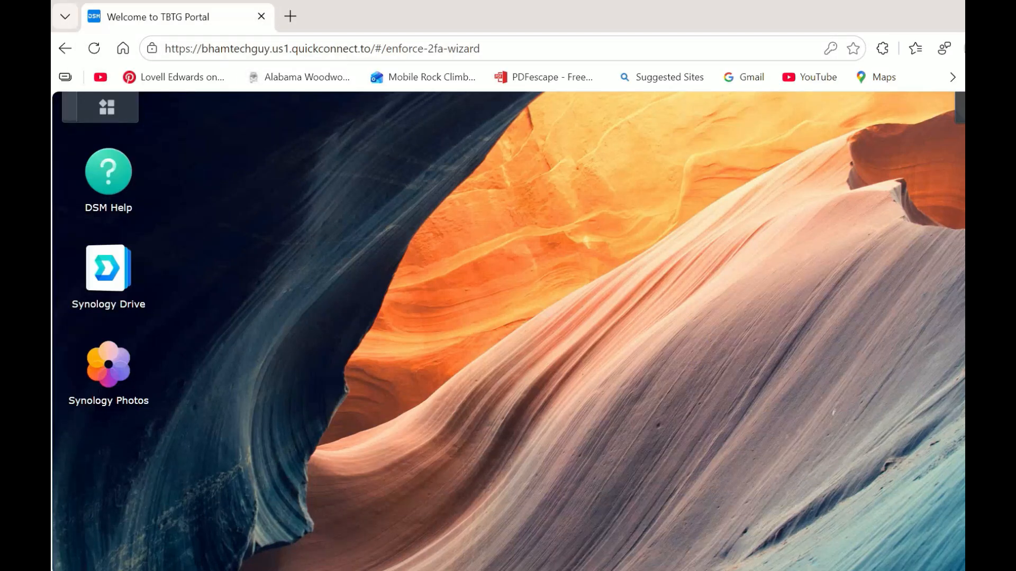
Step: Show the installed DSM apps list from the Main Menu
{"action": "left_click", "coordinate": [107, 107]}
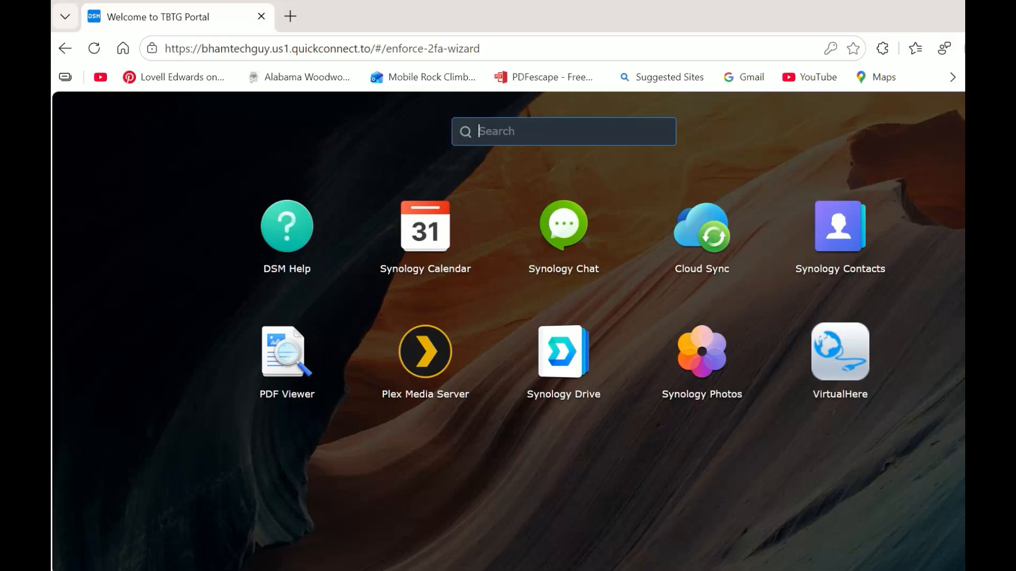
Step: Dismiss the Main Menu app list to reveal the DSM desktop shortcuts
{"action": "key", "text": "Escape"}
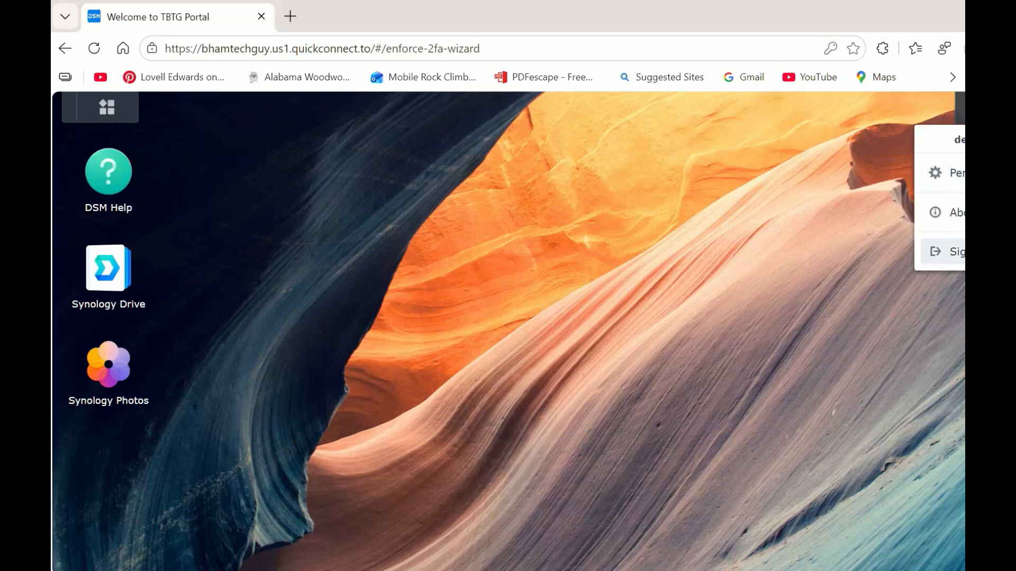
Step: Choose Sign out from the account menu to end the DSM session
{"action": "left_click", "coordinate": [947, 251]}
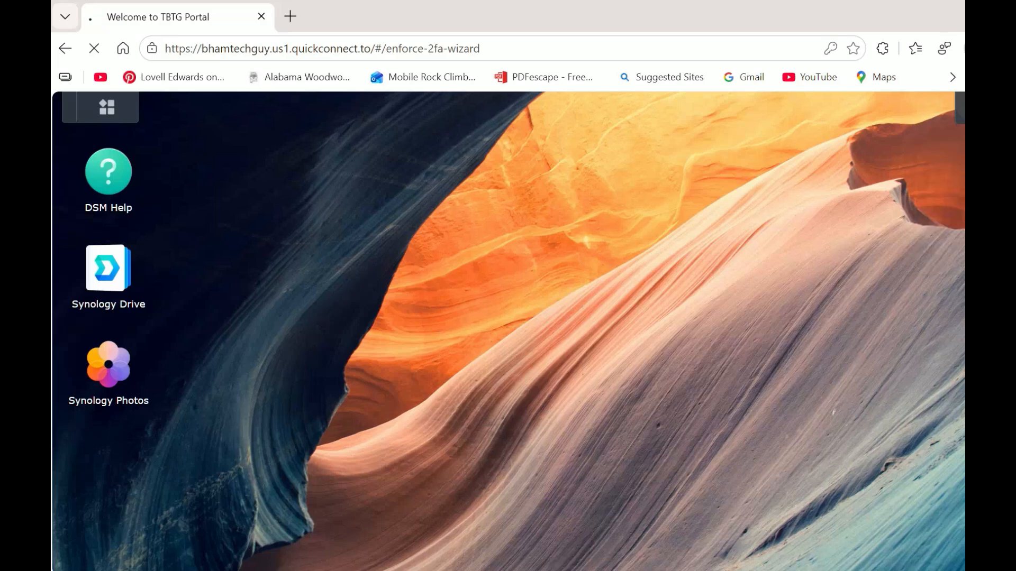